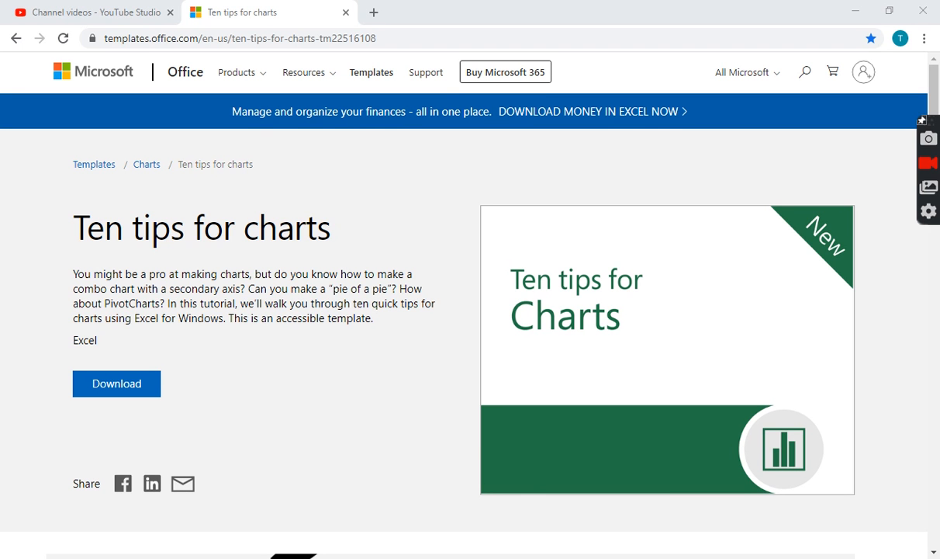
Switch to the Ten tips for charts workbook in Excel and go to the Tip #1 sheet
{"action": "mouse_move", "coordinate": [451, 557]}
{"action": "left_click", "coordinate": [451, 511]}
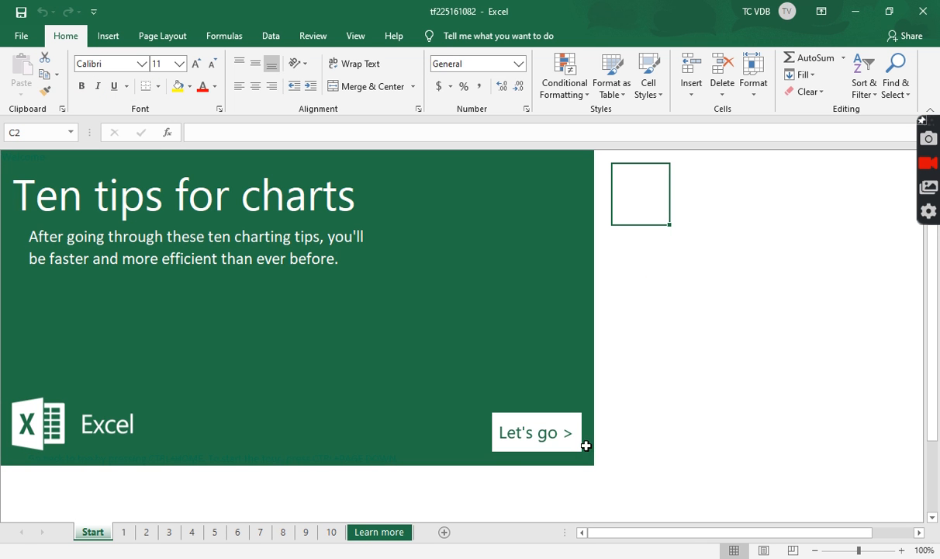
{"action": "left_click", "coordinate": [525, 428]}
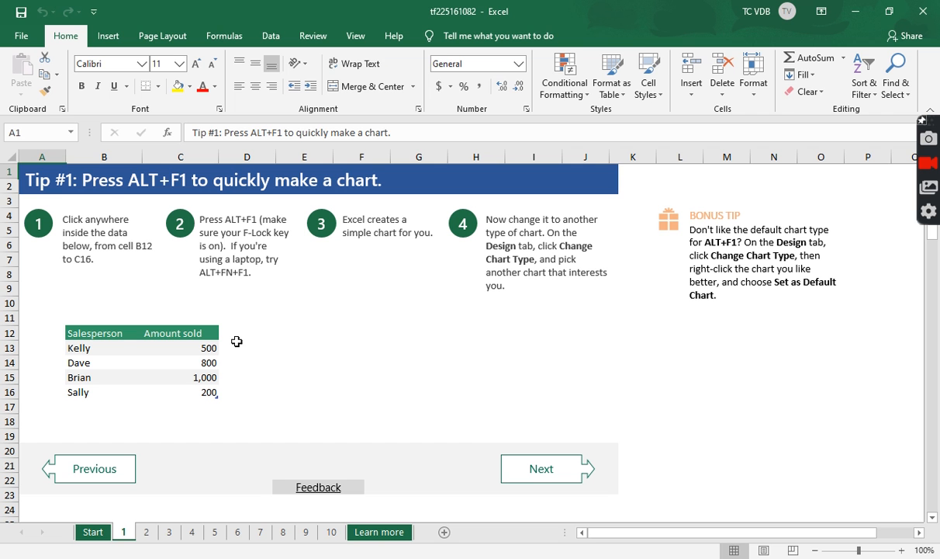
Create a default chart on the sheet from the Salesperson and Amount sold table in B12:C16
{"action": "key", "text": "alt+F1"}
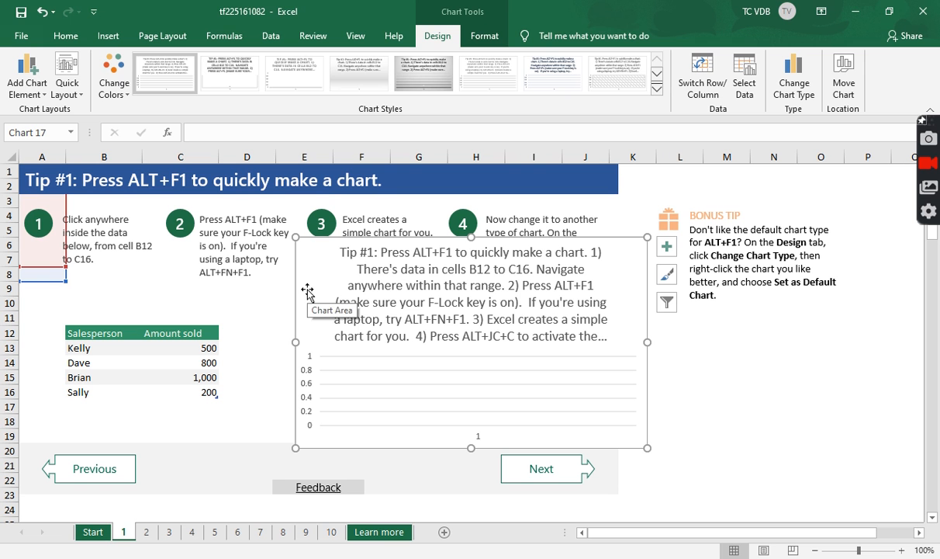
{"action": "key", "text": "Delete"}
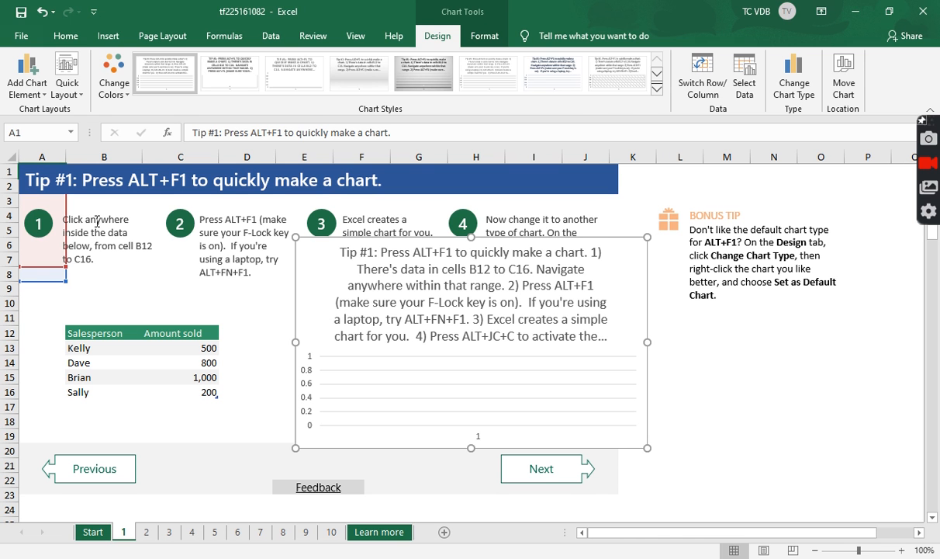
{"action": "left_click", "coordinate": [155, 332]}
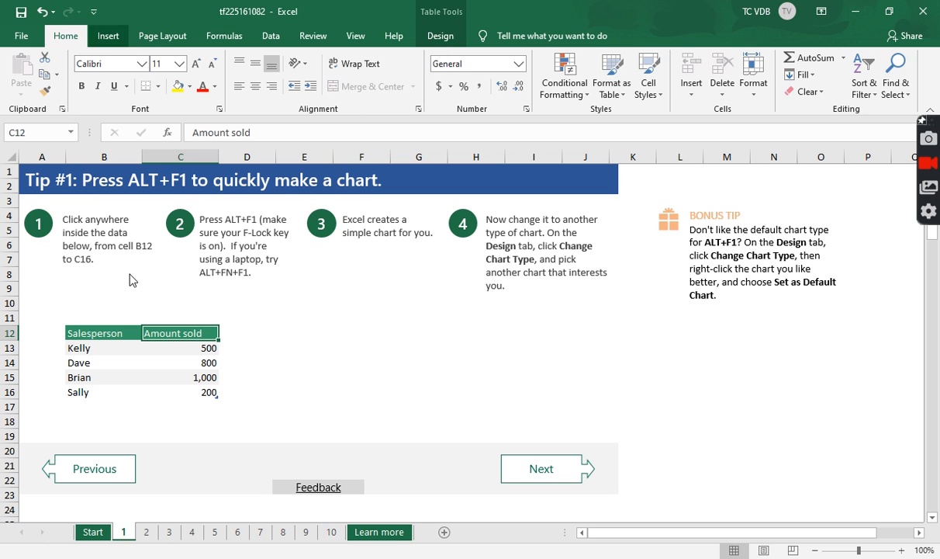
{"action": "left_click", "coordinate": [57, 41]}
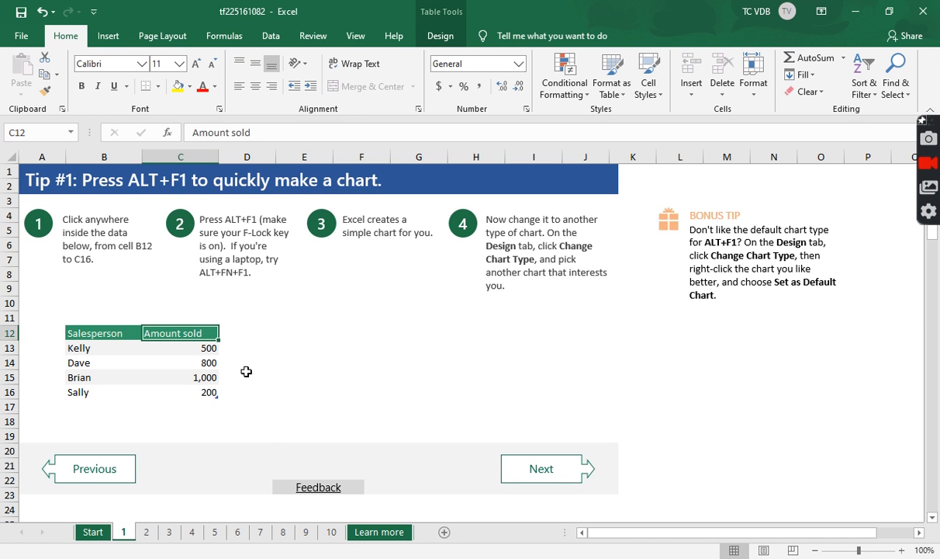
{"action": "left_click", "coordinate": [92, 332]}
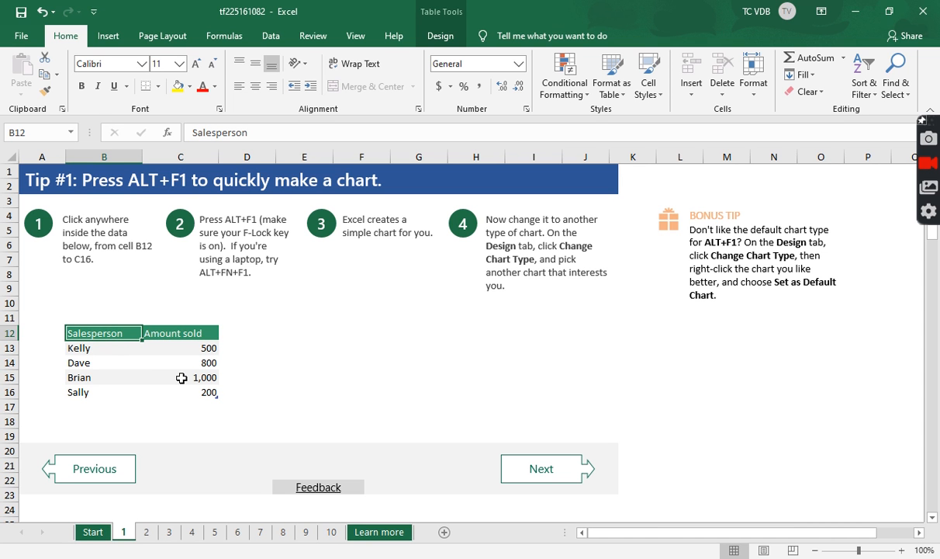
{"action": "key", "text": "alt+F1"}
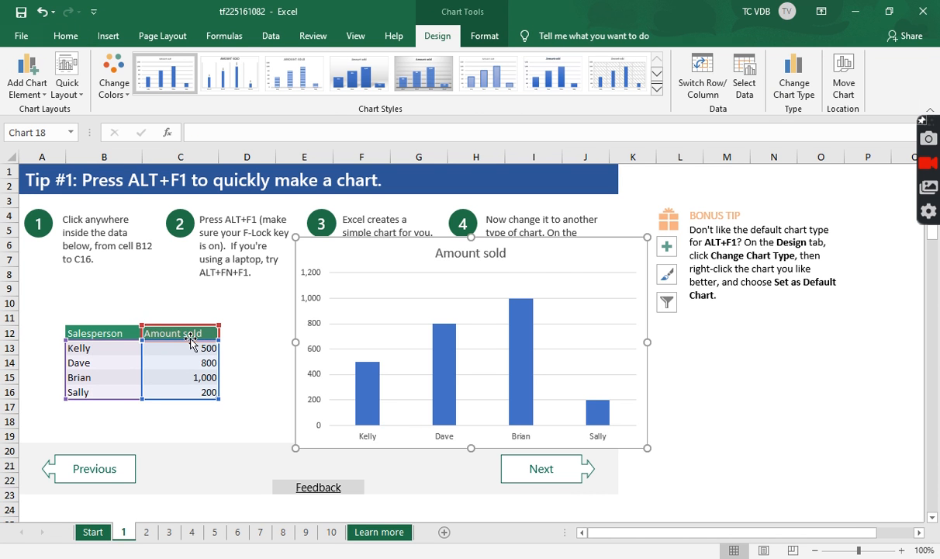
Move the Amount sold chart down beside the data table so it clears the numbered instructions
{"action": "left_click_drag", "start_coordinate": [406, 251], "coordinate": [390, 301]}
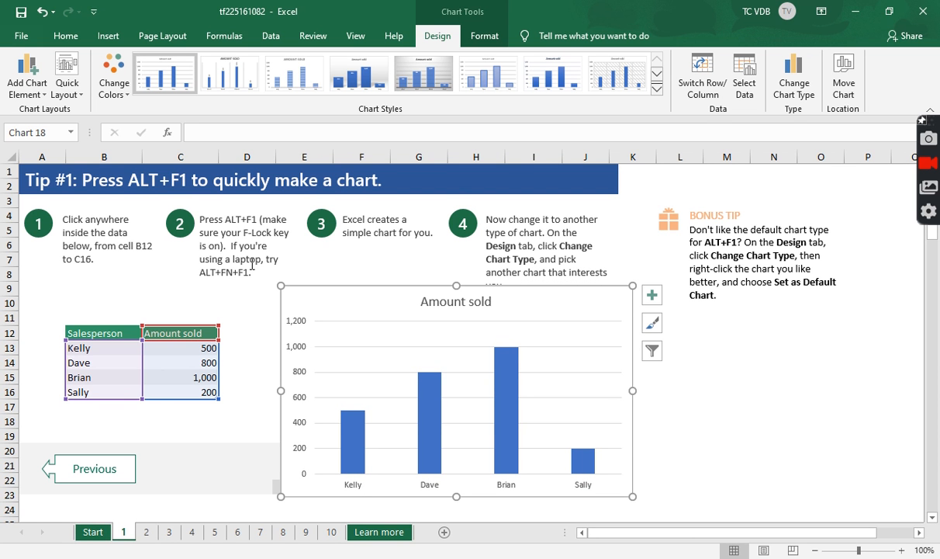
{"action": "left_click", "coordinate": [249, 310]}
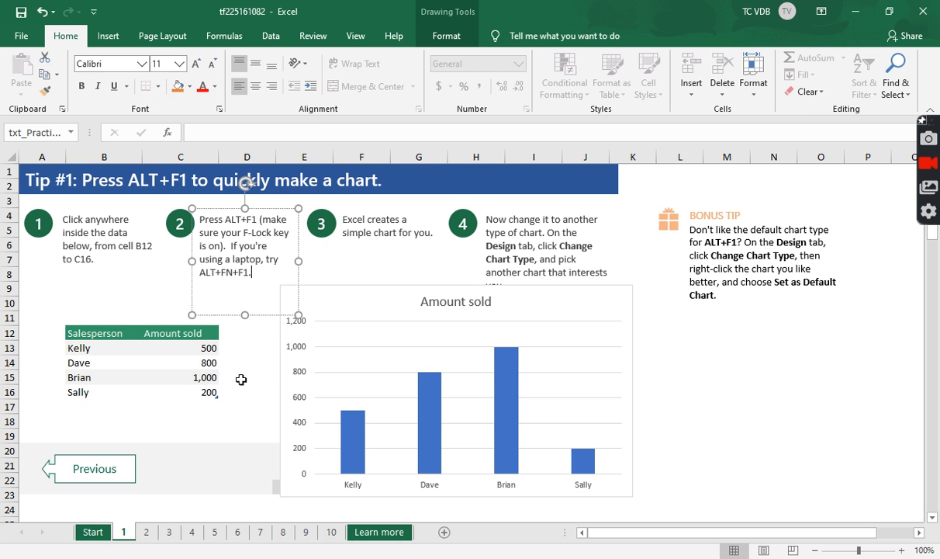
{"action": "left_click", "coordinate": [241, 379]}
{"action": "left_click", "coordinate": [204, 363]}
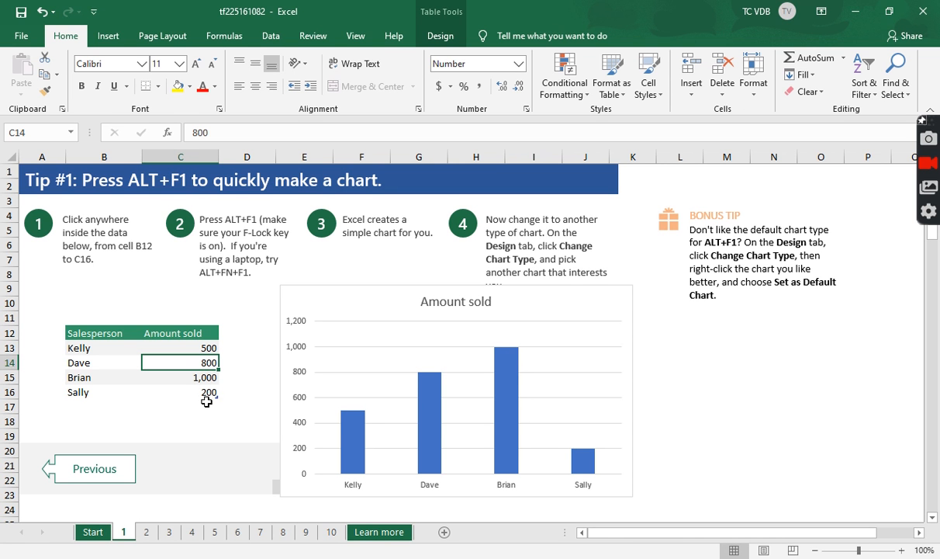
{"action": "left_click", "coordinate": [201, 389]}
{"action": "left_click", "coordinate": [197, 376]}
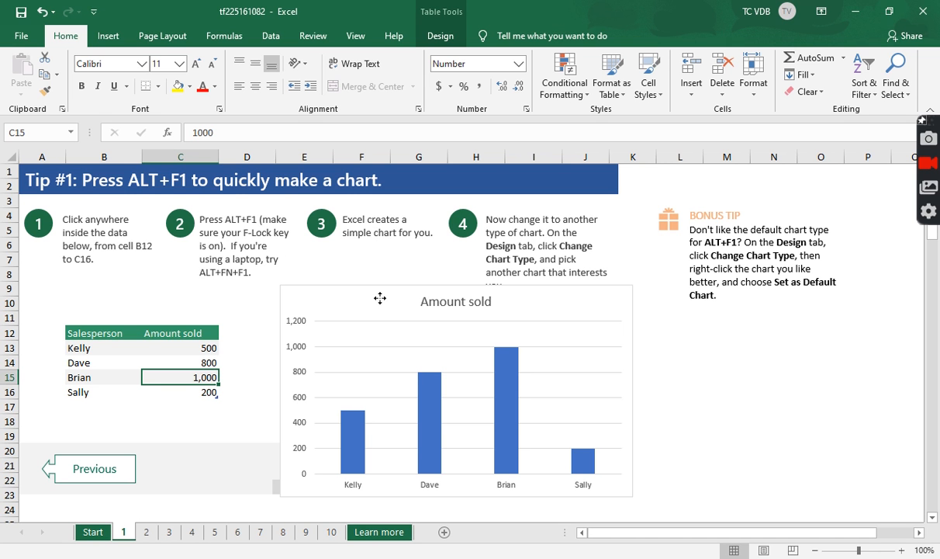
{"action": "left_click_drag", "start_coordinate": [381, 297], "coordinate": [368, 311]}
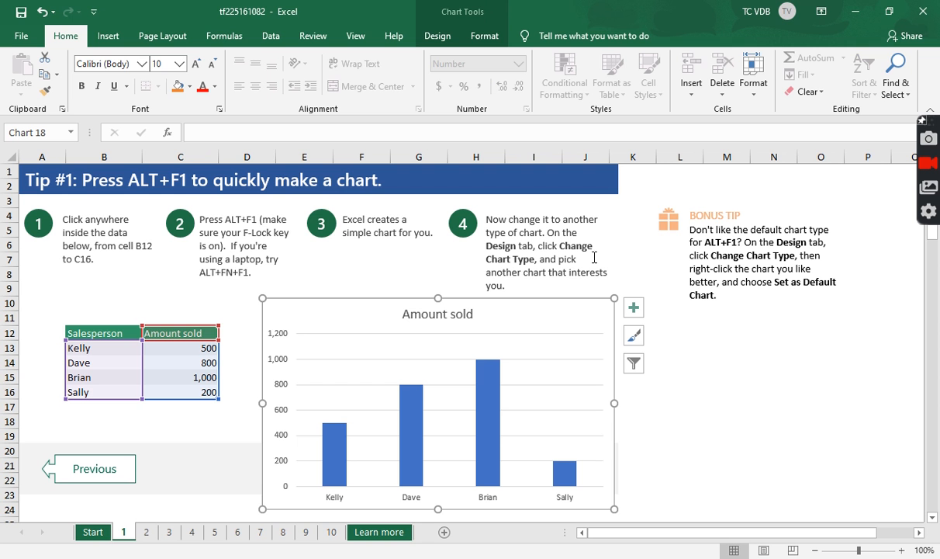
Compare the Clustered Column and Clustered Bar previews among the available types for the Amount sold chart
{"action": "left_click", "coordinate": [449, 39]}
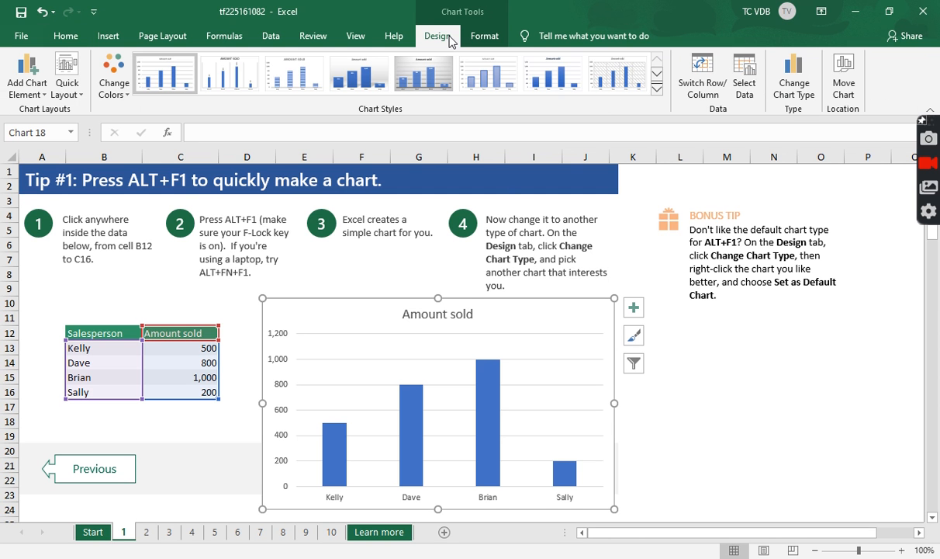
{"action": "left_click", "coordinate": [793, 84]}
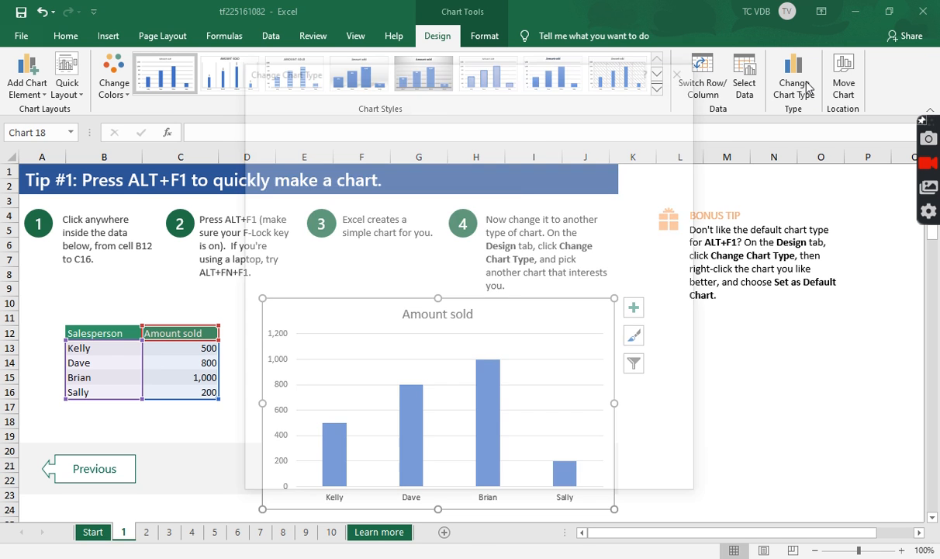
{"action": "left_click_drag", "start_coordinate": [525, 71], "coordinate": [656, 87]}
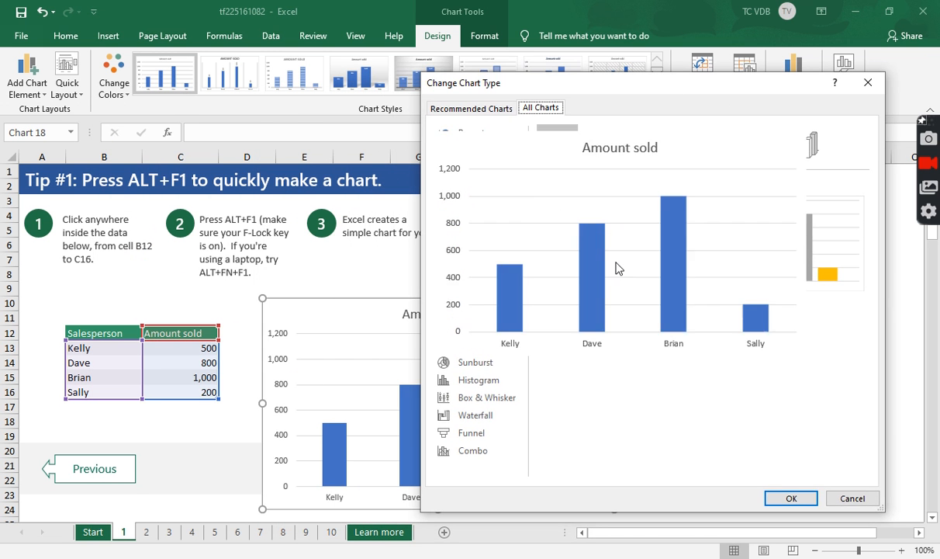
{"action": "left_click", "coordinate": [480, 111]}
{"action": "left_click", "coordinate": [536, 110]}
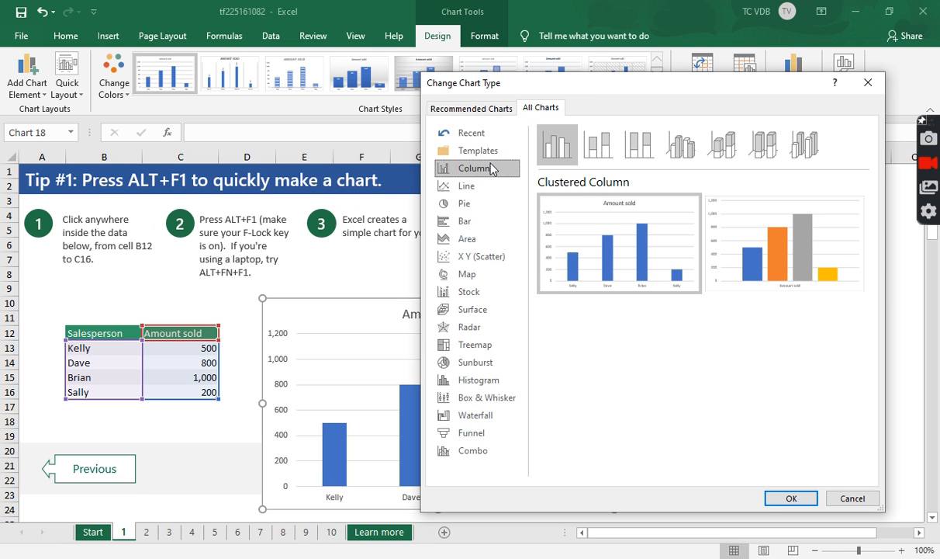
{"action": "left_click", "coordinate": [492, 225]}
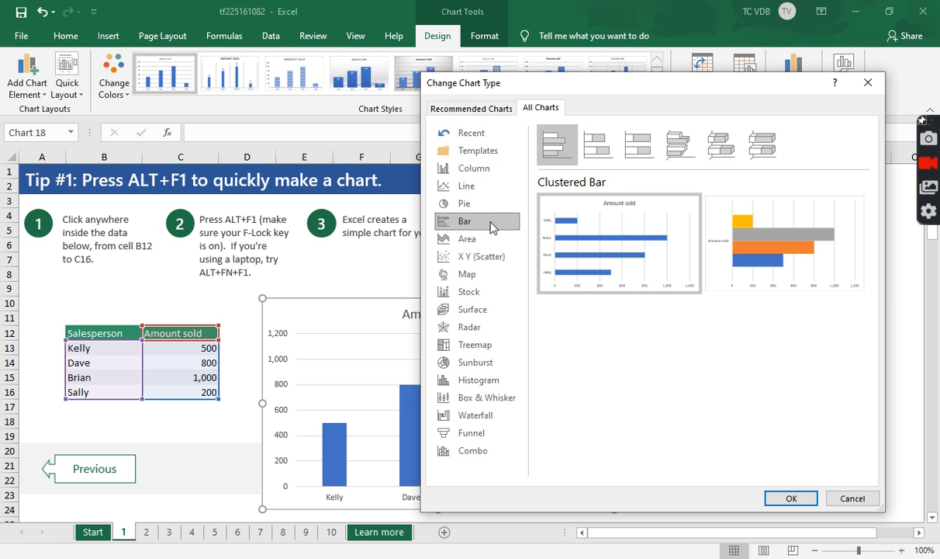
{"action": "left_click", "coordinate": [488, 170]}
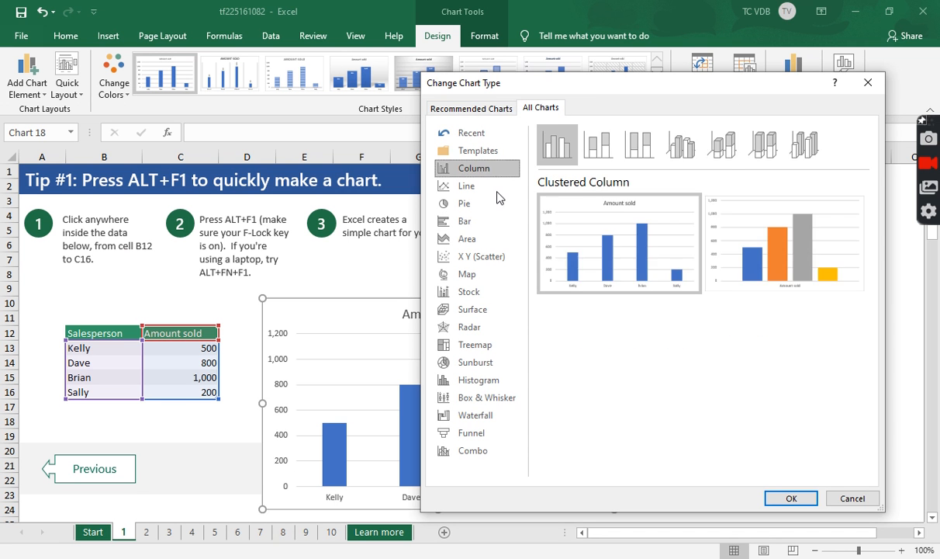
{"action": "mouse_move", "coordinate": [589, 254]}
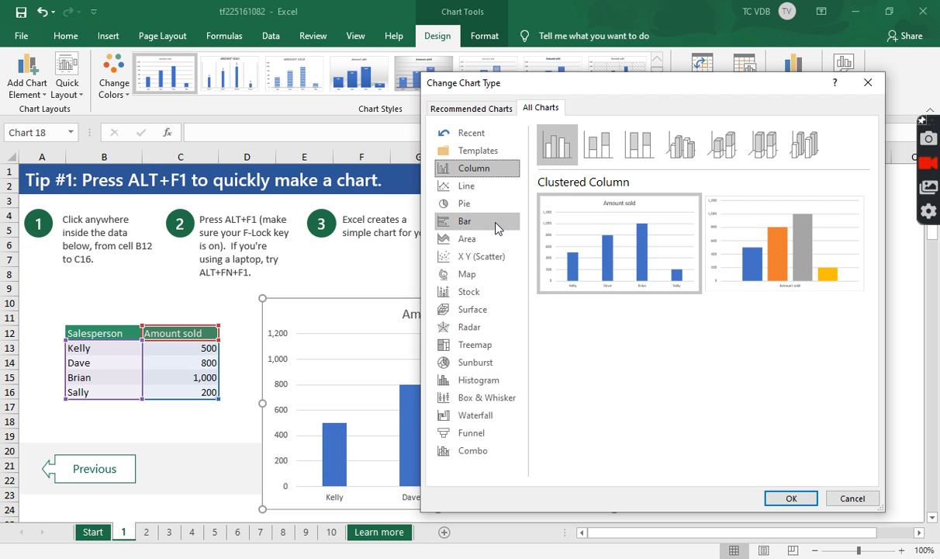
{"action": "left_click", "coordinate": [497, 226]}
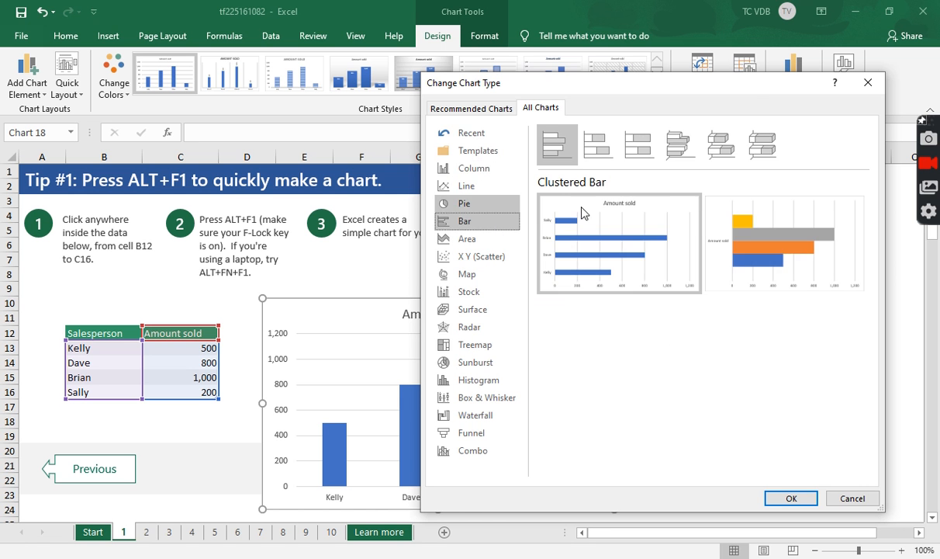
{"action": "left_click", "coordinate": [477, 167]}
{"action": "mouse_move", "coordinate": [640, 303]}
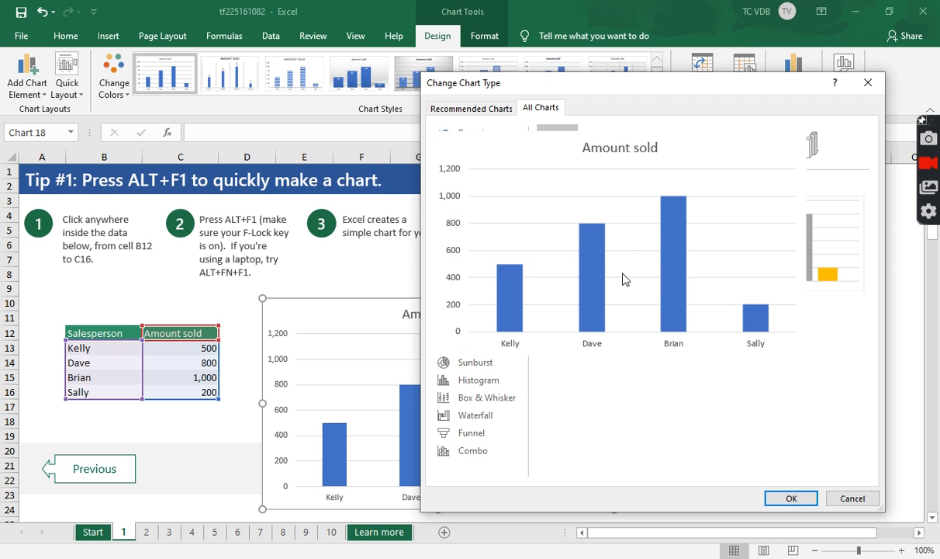
{"action": "left_click", "coordinate": [477, 113]}
{"action": "left_click", "coordinate": [559, 113]}
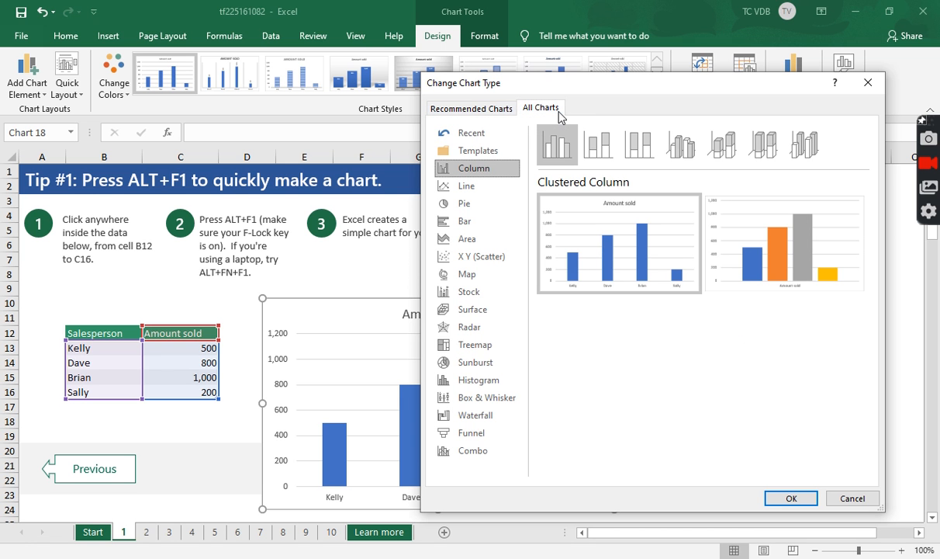
Preview the Stacked Column, Line and Bar types, confirm Clustered Column for the chart, and deselect it
{"action": "left_click", "coordinate": [598, 147]}
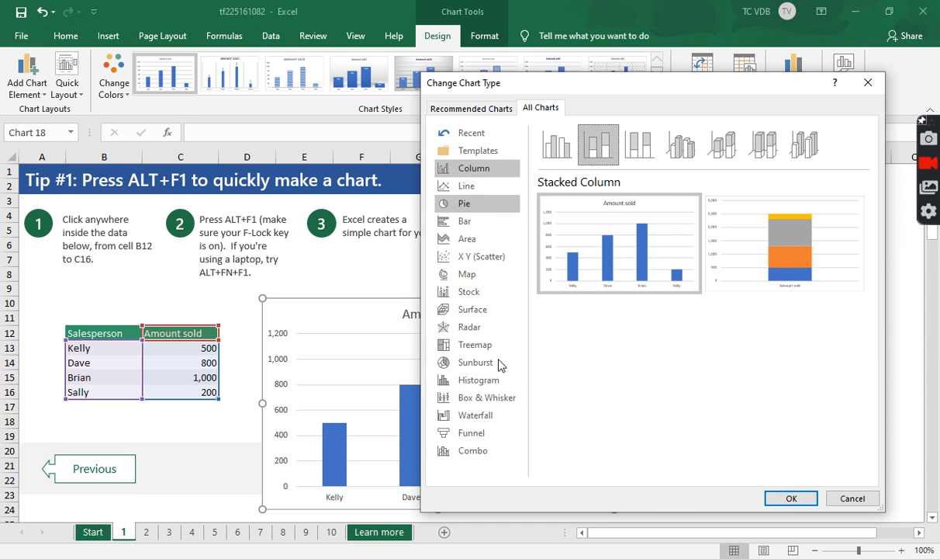
{"action": "mouse_move", "coordinate": [625, 283]}
{"action": "mouse_move", "coordinate": [766, 254]}
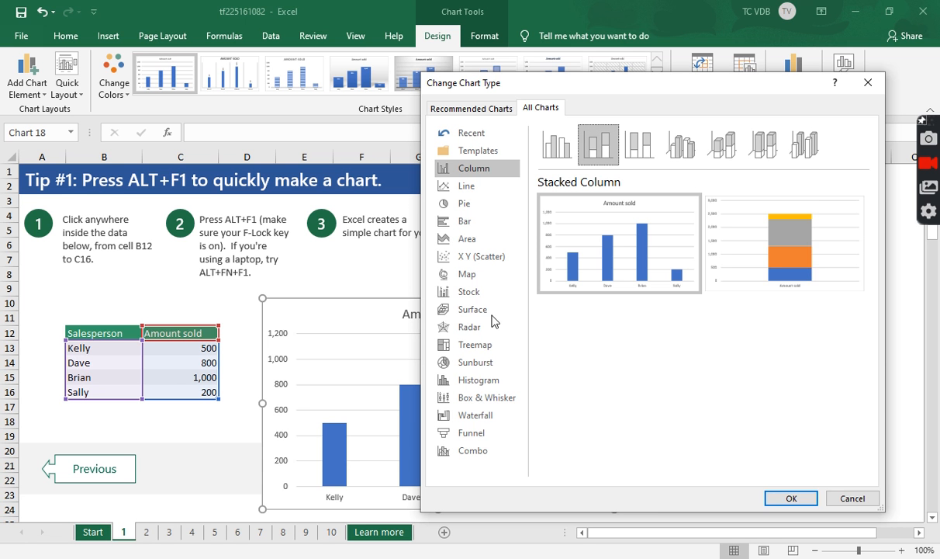
{"action": "left_click", "coordinate": [452, 186]}
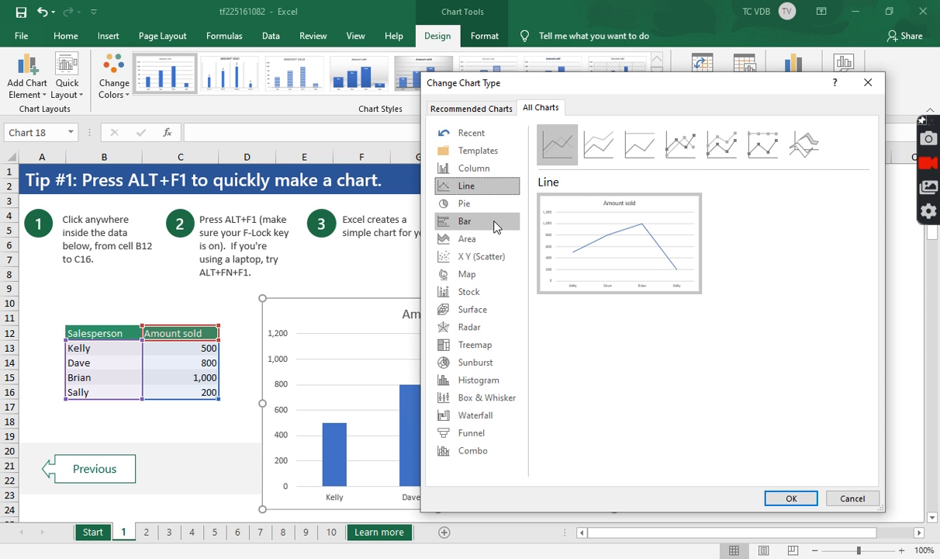
{"action": "left_click", "coordinate": [496, 224]}
{"action": "left_click", "coordinate": [476, 168]}
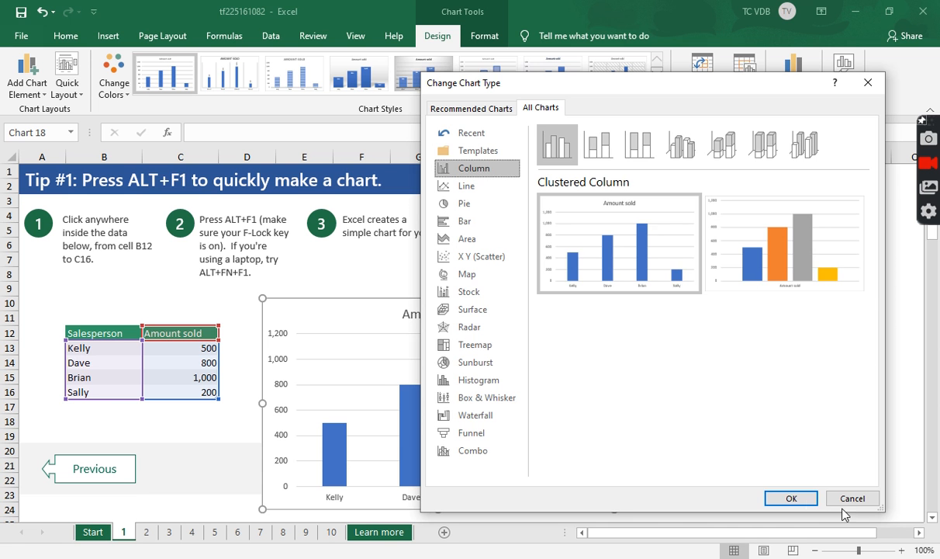
{"action": "left_click", "coordinate": [791, 499]}
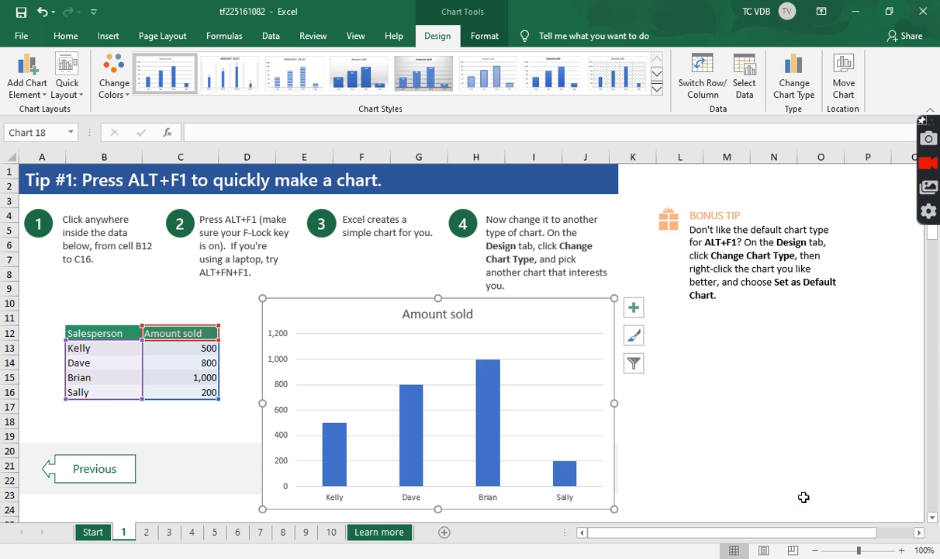
{"action": "left_click", "coordinate": [687, 390]}
{"action": "left_click", "coordinate": [612, 307]}
{"action": "left_click", "coordinate": [670, 378]}
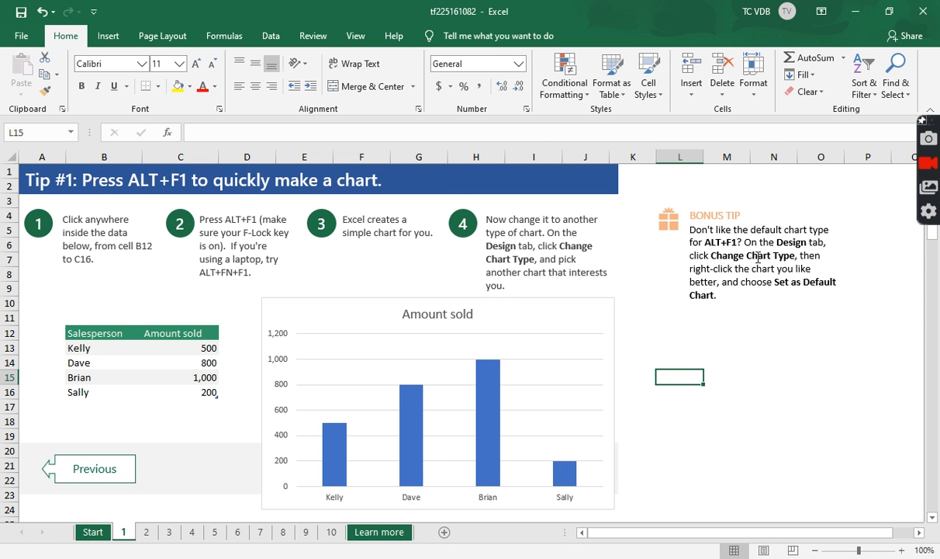
Preview the Pie type for the chart, view its Set as Default Chart option, and cancel the chart type change
{"action": "left_click", "coordinate": [560, 307]}
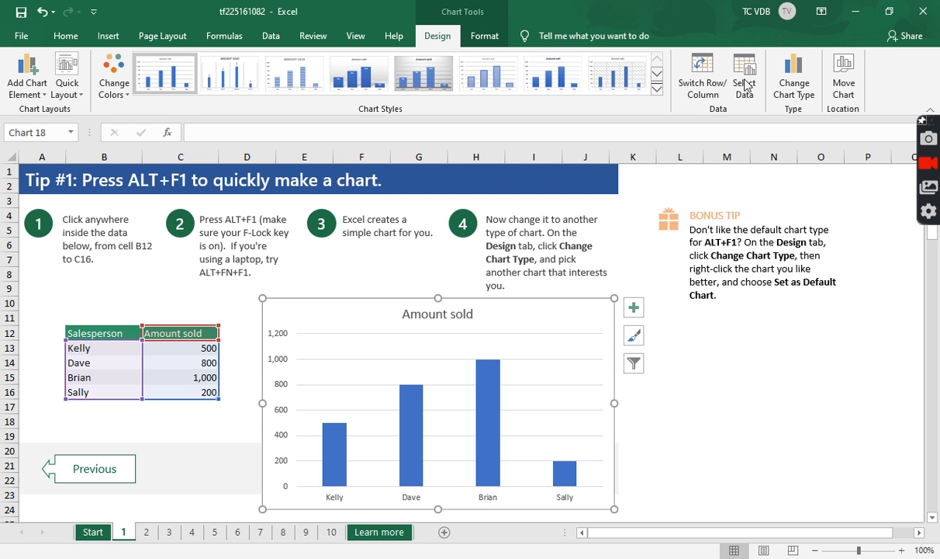
{"action": "left_click", "coordinate": [773, 69]}
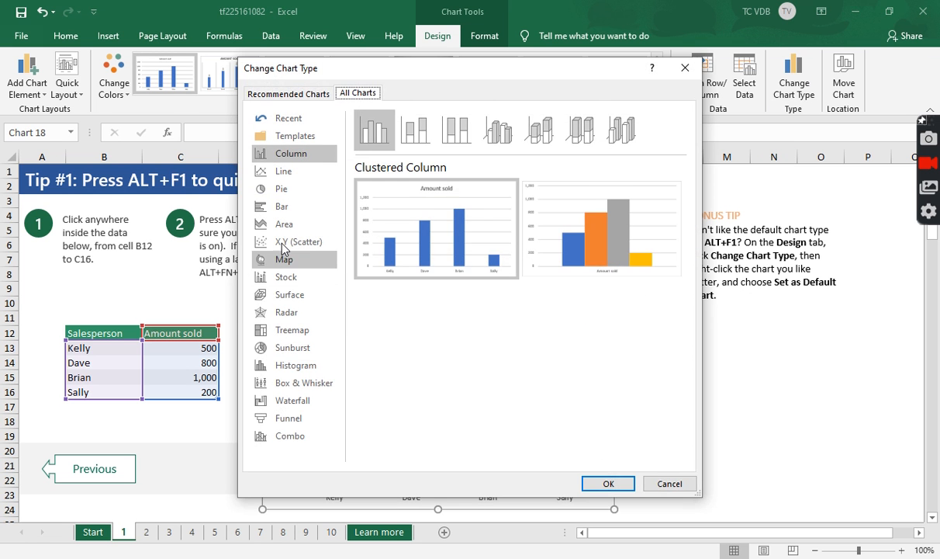
{"action": "left_click", "coordinate": [287, 188]}
{"action": "mouse_move", "coordinate": [457, 238]}
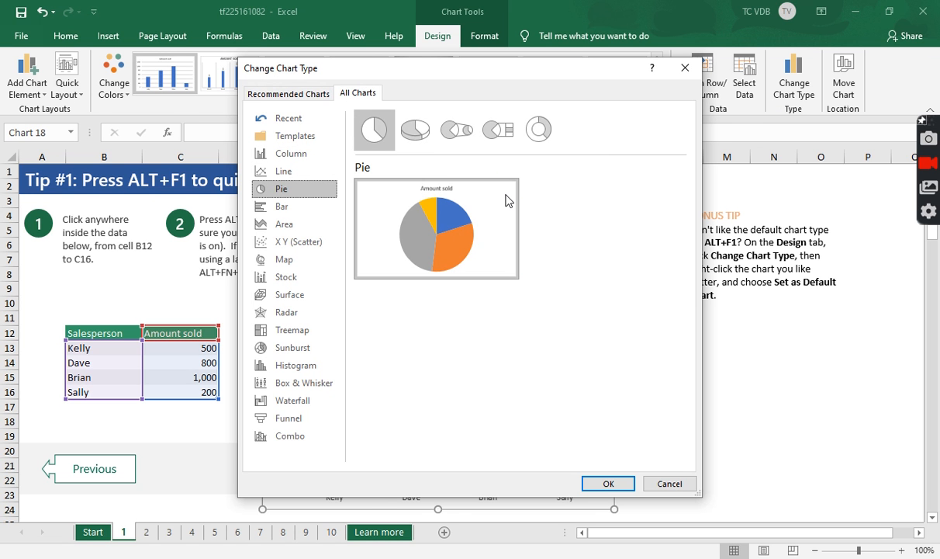
{"action": "right_click", "coordinate": [370, 130]}
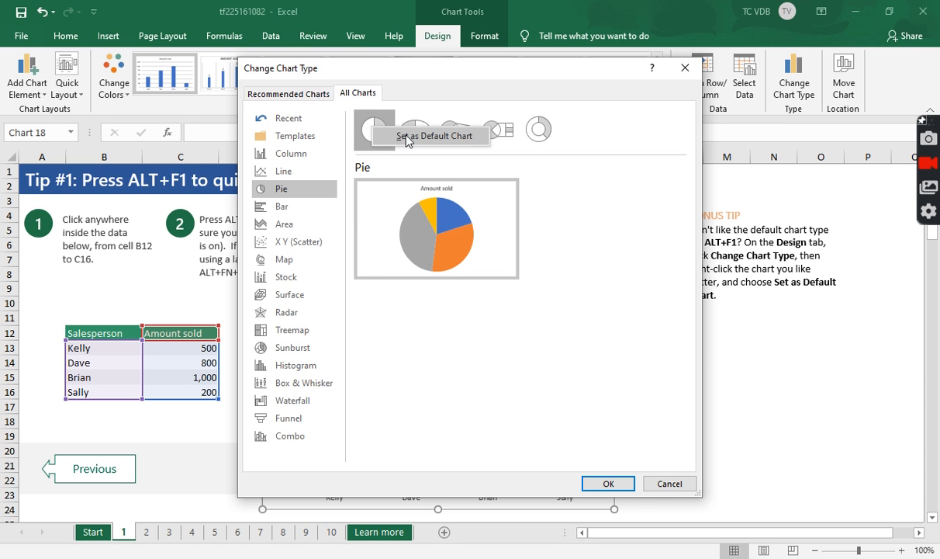
{"action": "left_click", "coordinate": [656, 311]}
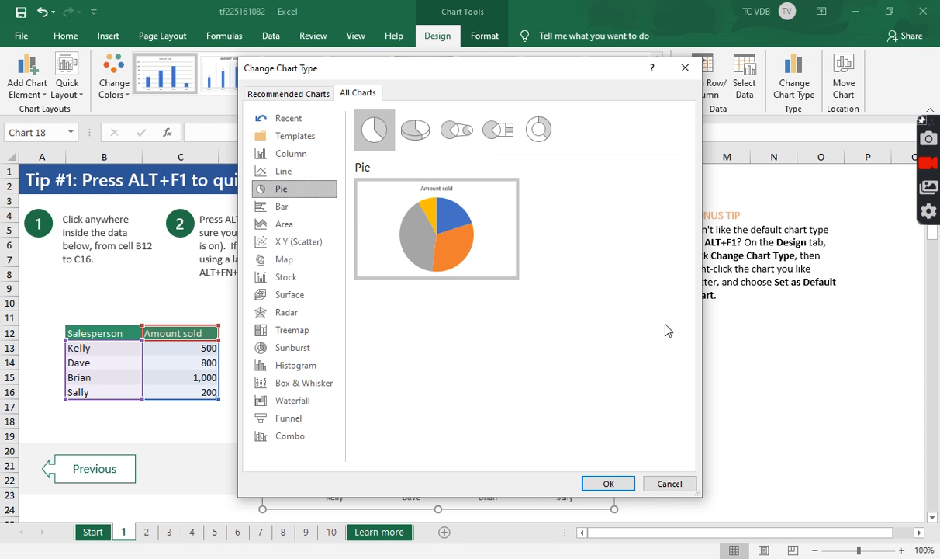
{"action": "left_click", "coordinate": [667, 482]}
{"action": "left_click", "coordinate": [752, 387]}
{"action": "scroll", "coordinate": [363, 304], "scroll_direction": "down", "scroll_amount": 1}
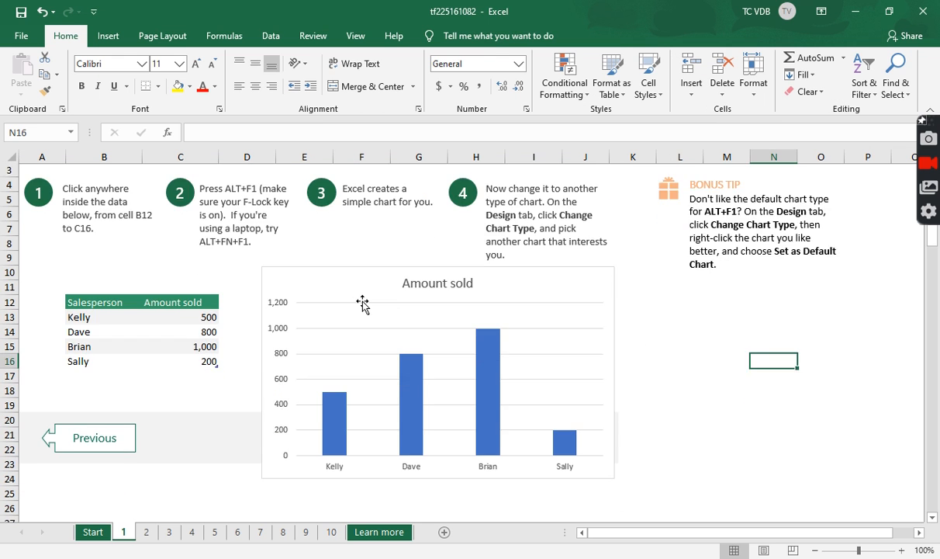
Open worksheet 2 with Tip #2 on selecting specific columns before creating a chart
{"action": "scroll", "coordinate": [362, 305], "scroll_direction": "down", "scroll_amount": 3}
{"action": "scroll", "coordinate": [362, 304], "scroll_direction": "up", "scroll_amount": 4}
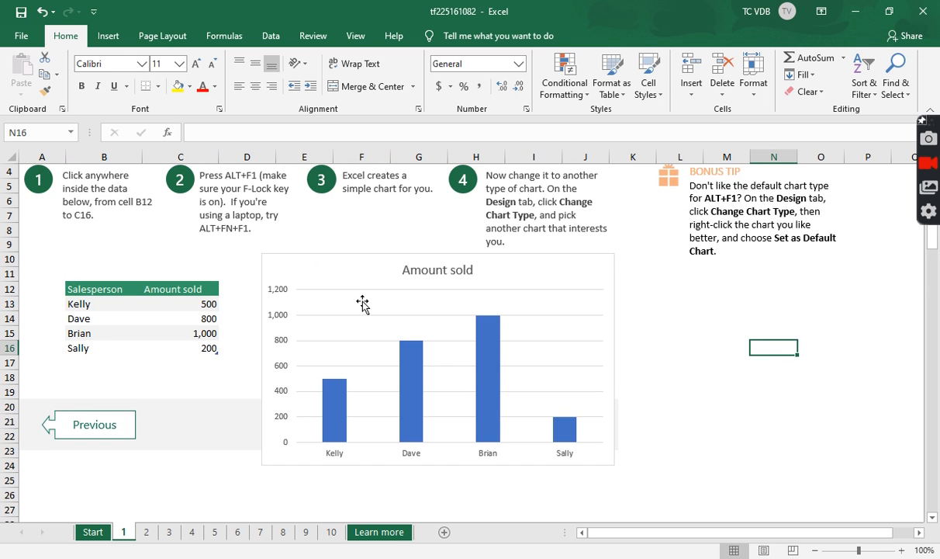
{"action": "left_click", "coordinate": [149, 532]}
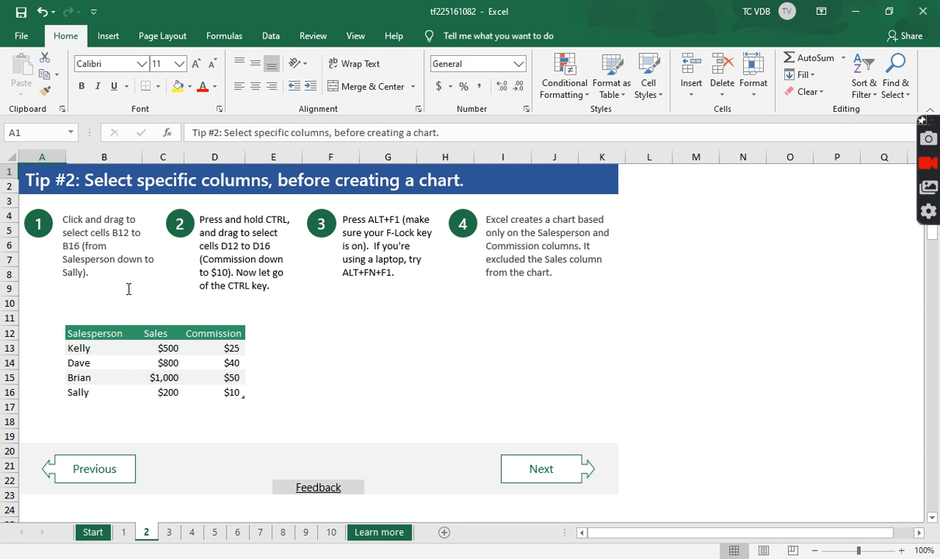
{"action": "left_click", "coordinate": [99, 330]}
{"action": "left_click_drag", "start_coordinate": [101, 334], "coordinate": [111, 393]}
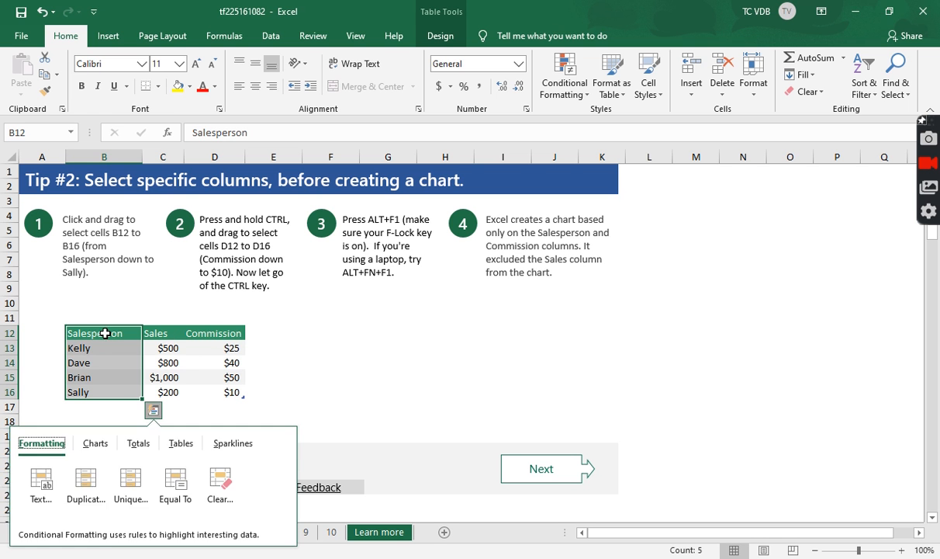
{"action": "left_click_drag", "start_coordinate": [101, 330], "coordinate": [231, 390]}
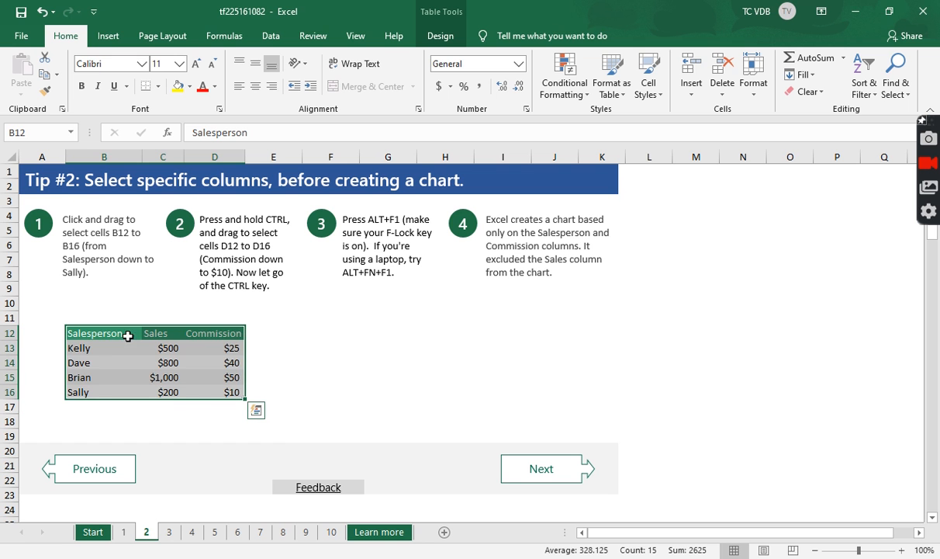
Create a default chart from only the Salesperson and Commission columns, cells B12:B16 and D12:D16
{"action": "left_click_drag", "start_coordinate": [116, 332], "coordinate": [121, 393]}
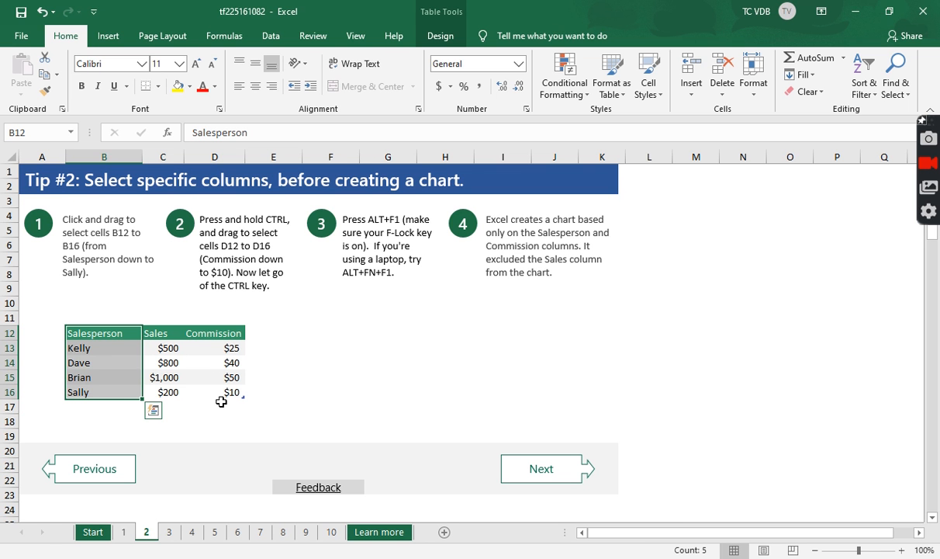
{"action": "left_click_drag", "start_coordinate": [205, 334], "coordinate": [207, 393]}
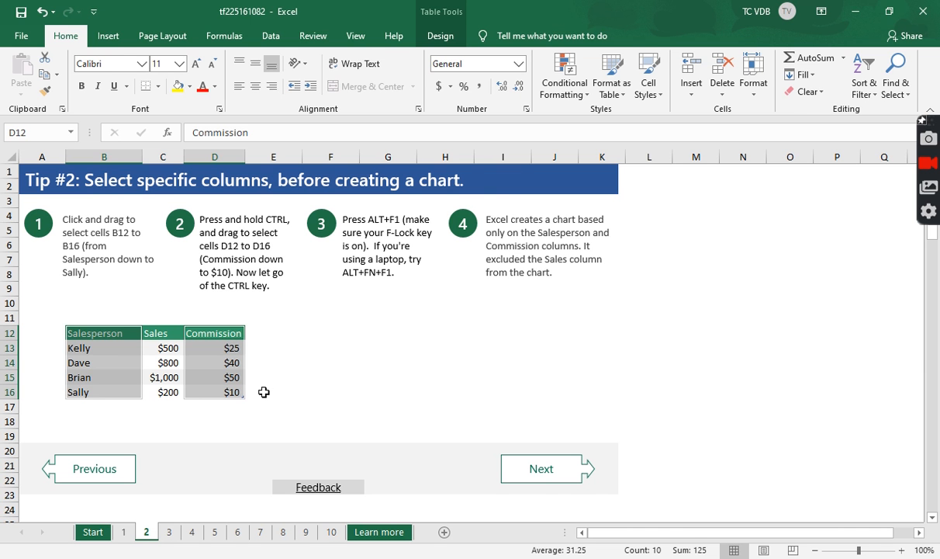
{"action": "key", "text": "alt+F1"}
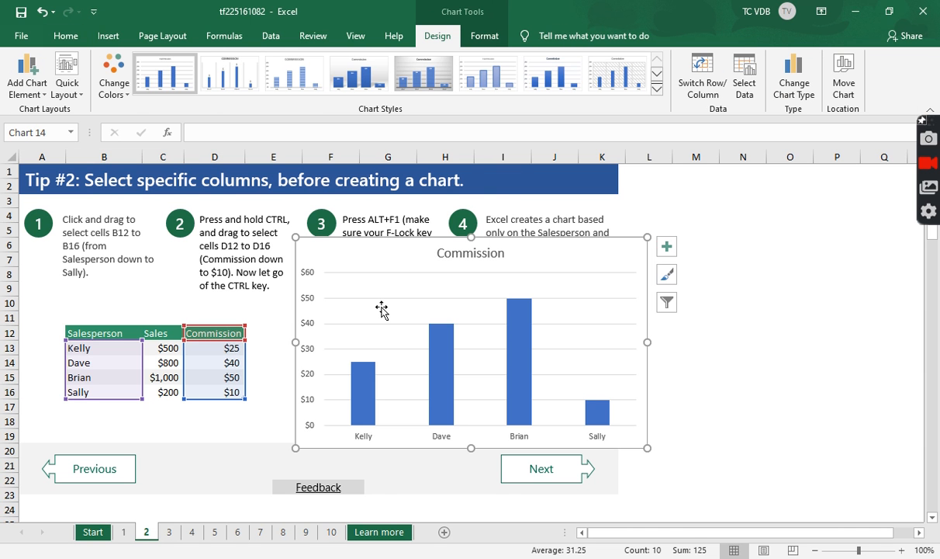
Move the Commission chart beside the data table so it clears the numbered instructions, and deselect it
{"action": "left_click_drag", "start_coordinate": [395, 259], "coordinate": [411, 319]}
{"action": "left_click_drag", "start_coordinate": [640, 248], "coordinate": [615, 222]}
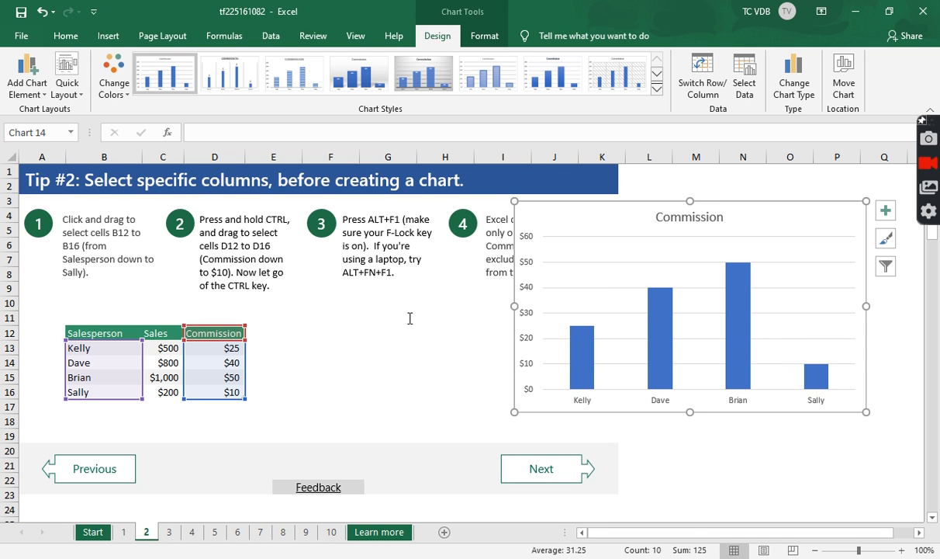
{"action": "left_click_drag", "start_coordinate": [624, 220], "coordinate": [533, 307]}
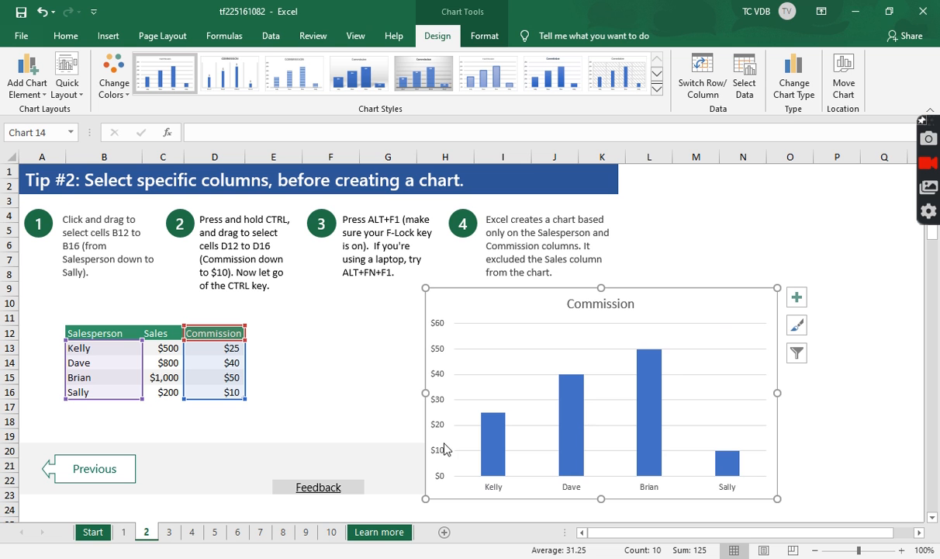
{"action": "left_click_drag", "start_coordinate": [495, 310], "coordinate": [494, 321]}
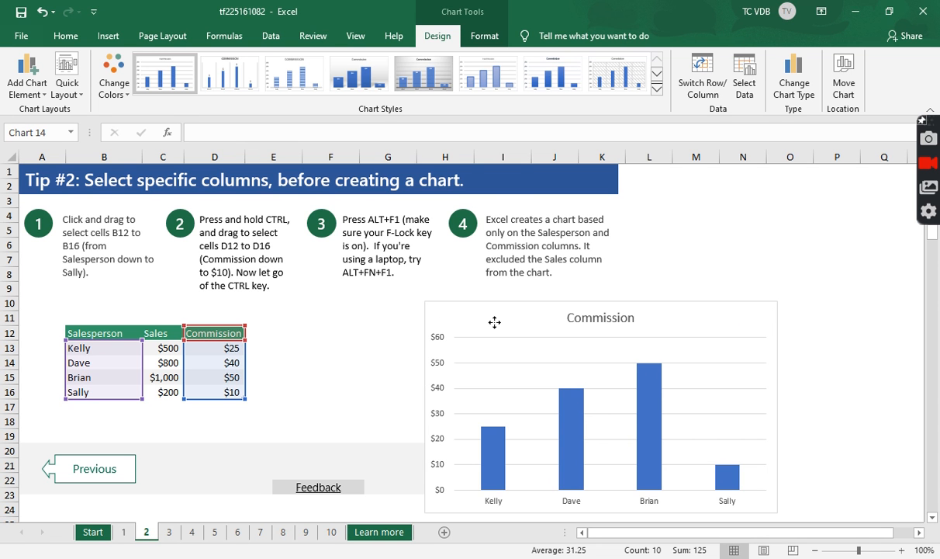
{"action": "left_click_drag", "start_coordinate": [494, 321], "coordinate": [481, 308]}
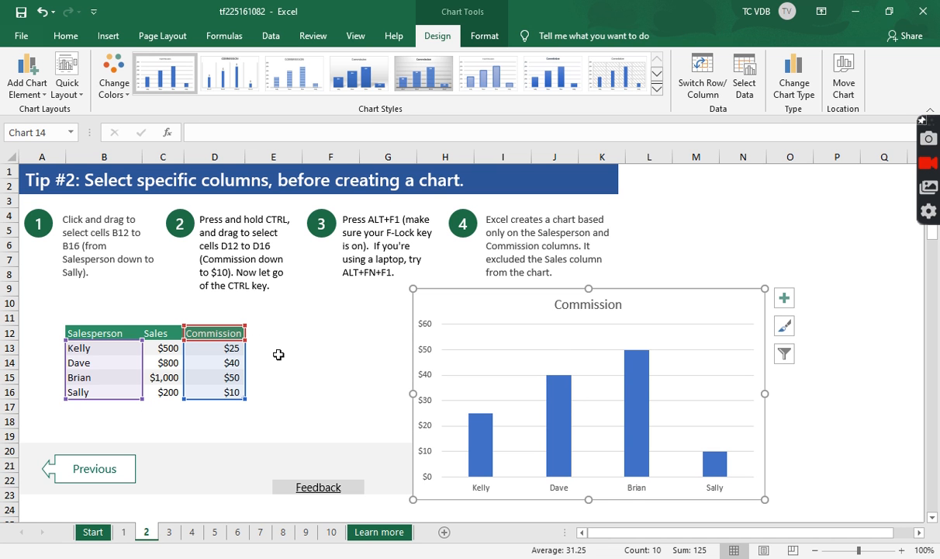
{"action": "left_click", "coordinate": [378, 315]}
{"action": "scroll", "coordinate": [378, 319], "scroll_direction": "down", "scroll_amount": 6}
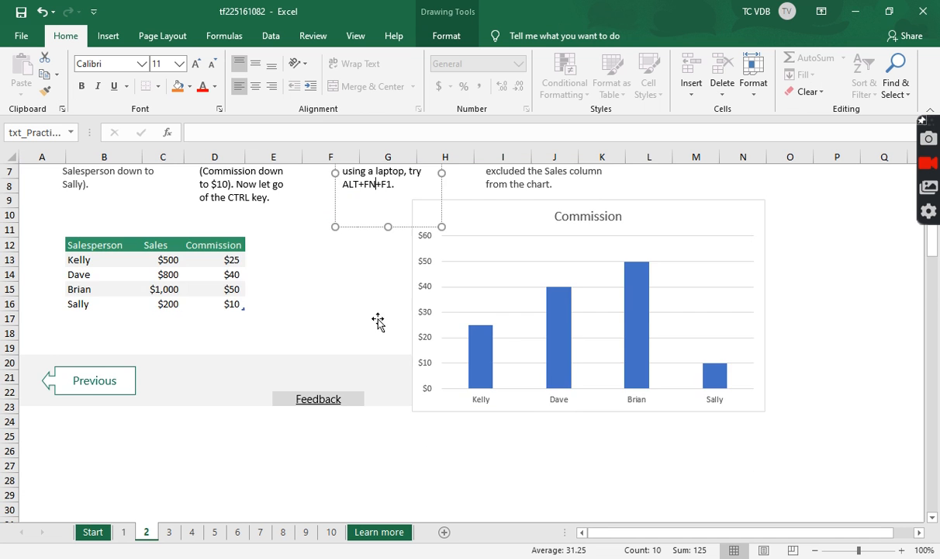
{"action": "scroll", "coordinate": [378, 319], "scroll_direction": "up", "scroll_amount": 6}
{"action": "left_click", "coordinate": [320, 389]}
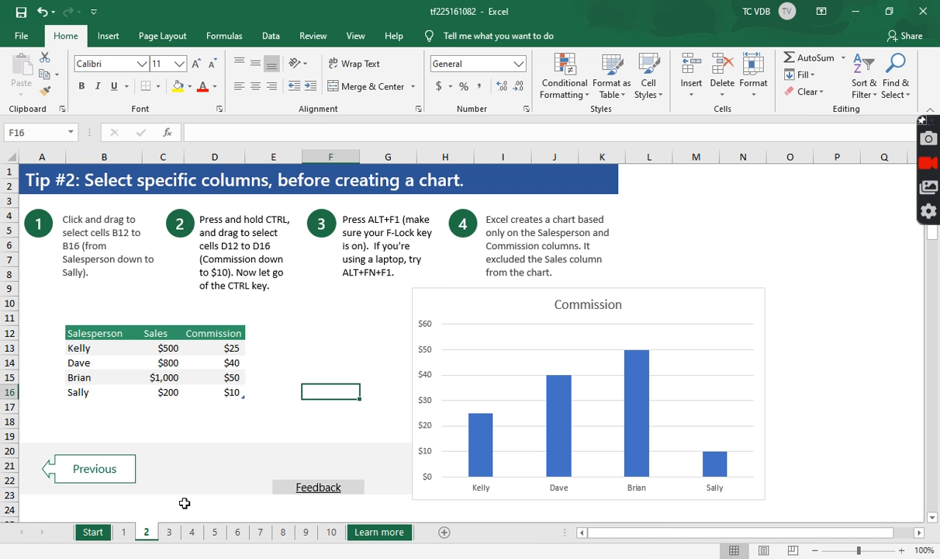